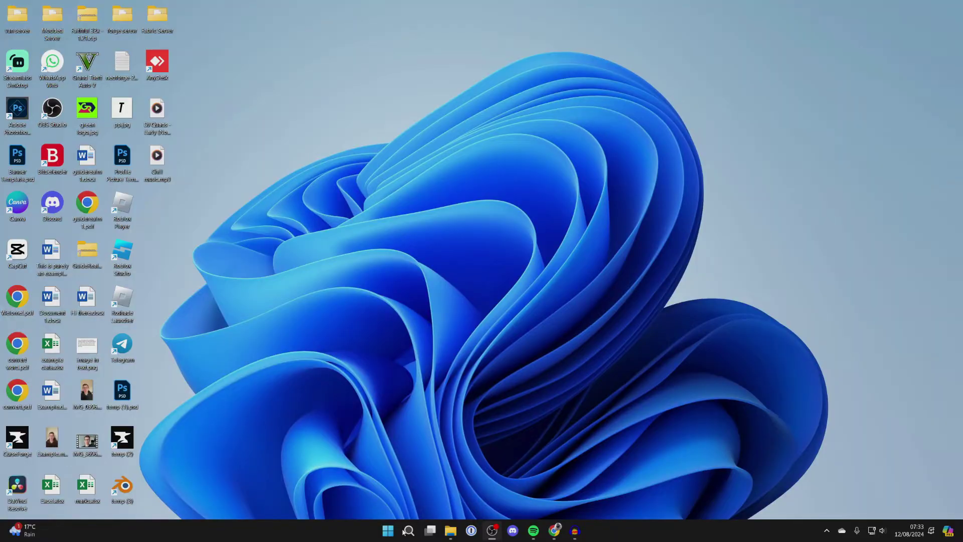
Step: Open Windows Search from the taskbar to show recent apps
click(408, 530)
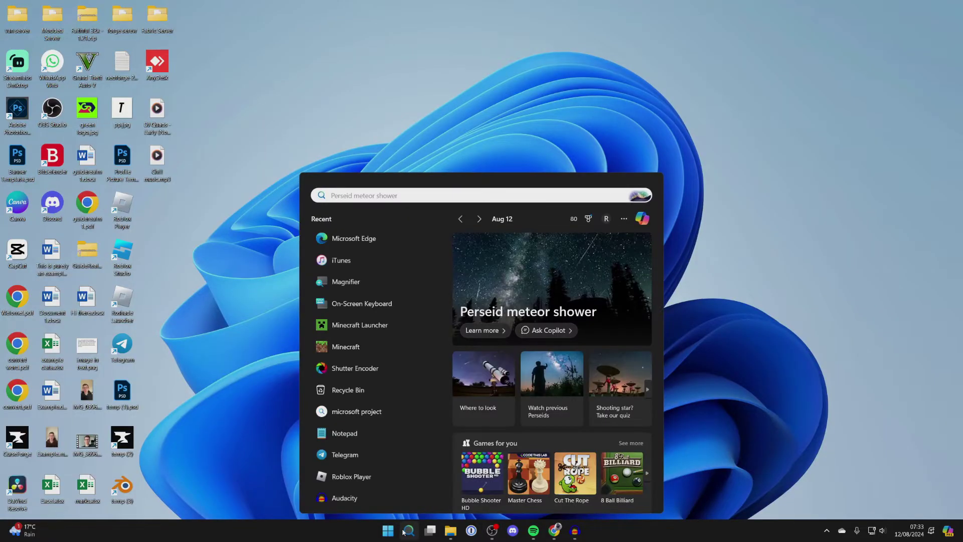
text(micros)
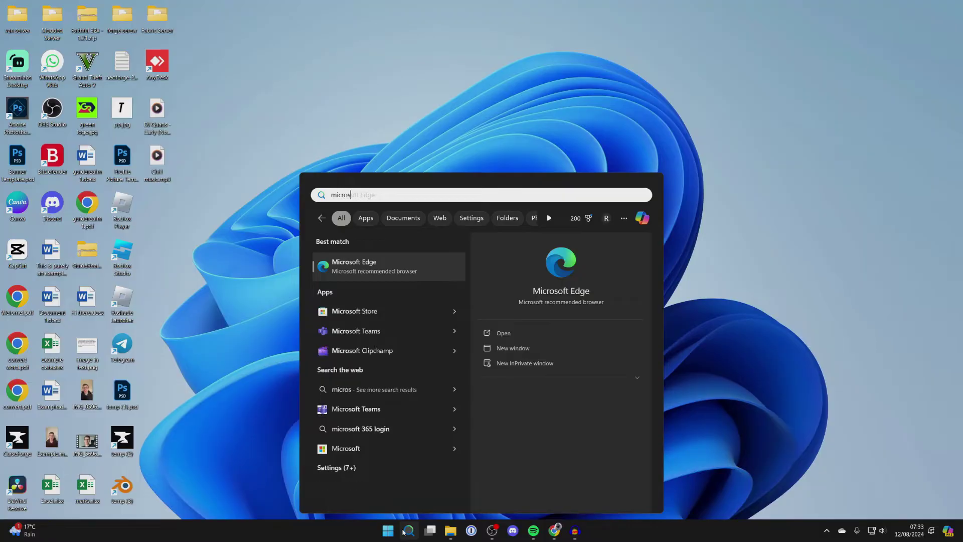
text(oft st)
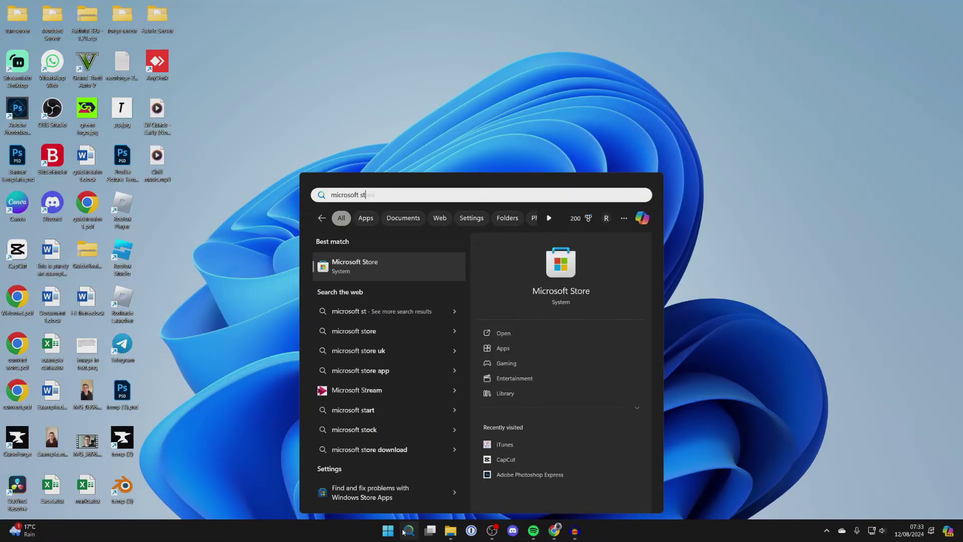
Step: Launch Microsoft Store from a Windows search for 'microsoft st'
key(Return)
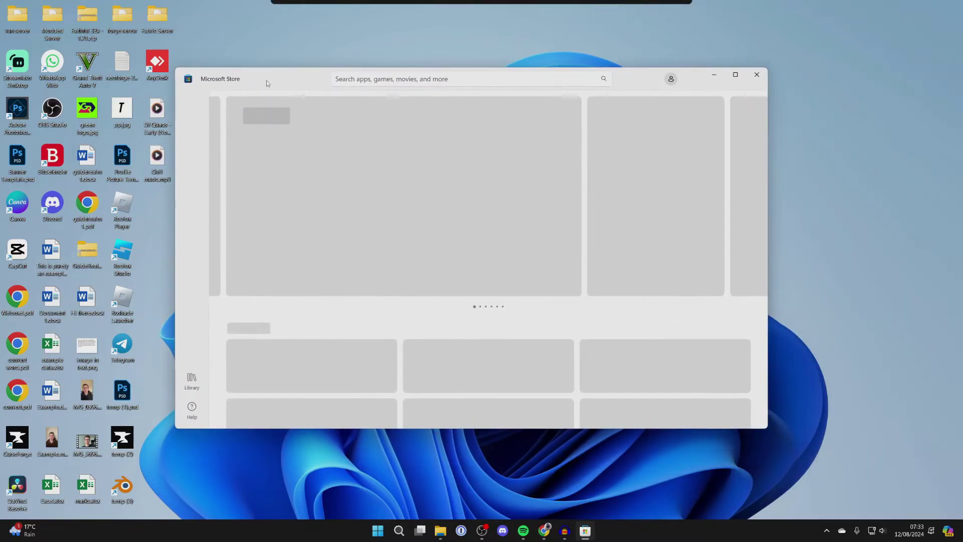
Step: Find iTunes in Microsoft Store with an 'itunes' search and launch it
click(368, 79)
text(itunes)
key(Return)
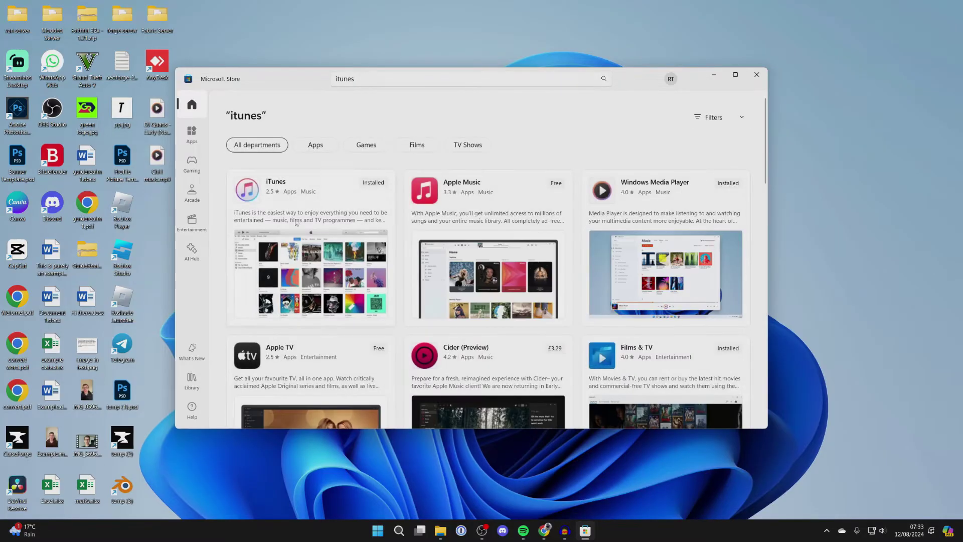
click(326, 193)
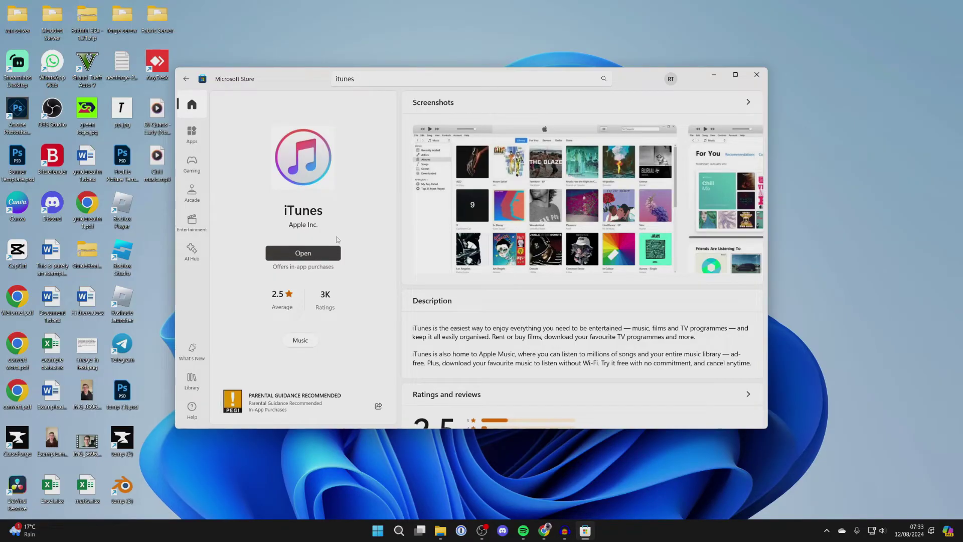
click(321, 252)
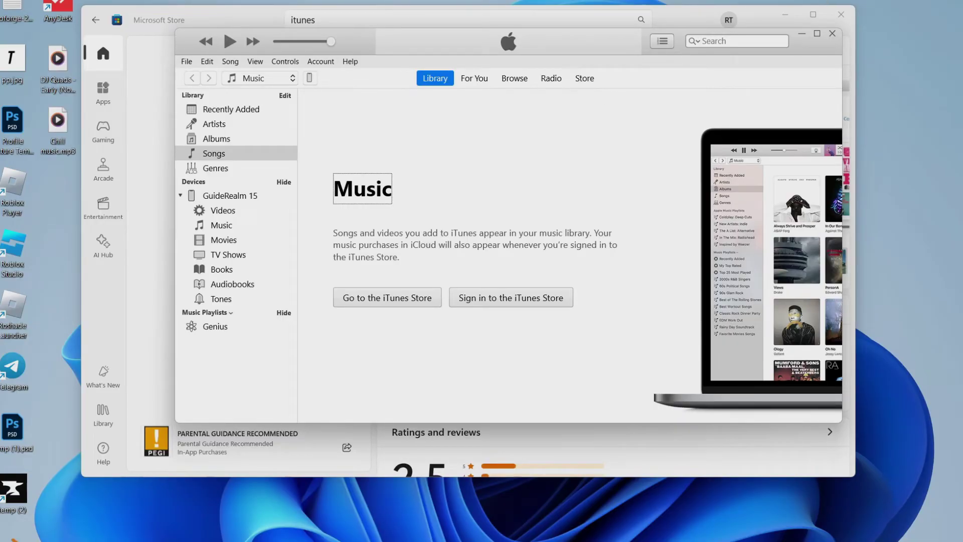
Step: Minimize the Store and drag the two desktop MP3s into the iTunes Songs library
click(783, 13)
drag(262, 31, 445, 45)
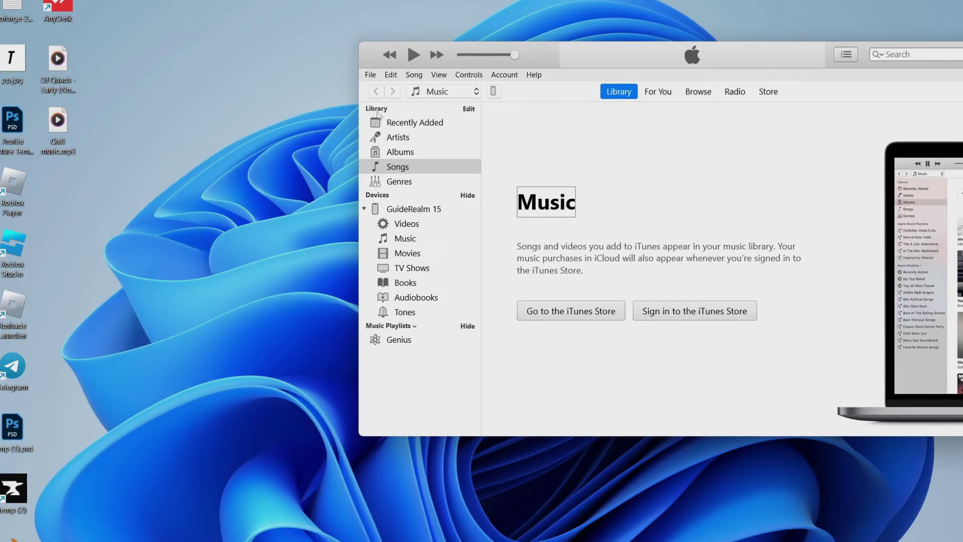
drag(115, 46, 50, 159)
mouse_move(61, 75)
mouse_down()
mouse_move(559, 179)
mouse_move(585, 194)
mouse_up()
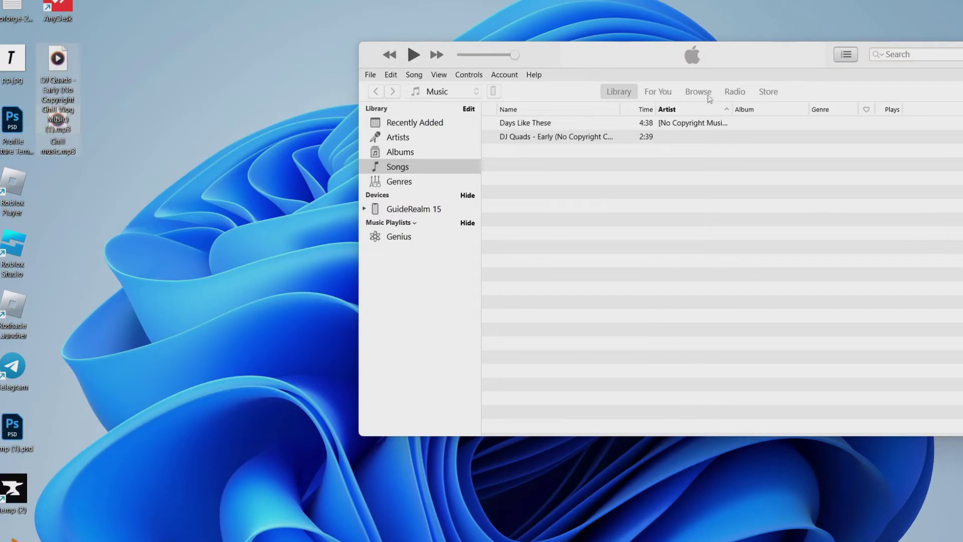
mouse_move(374, 53)
mouse_down()
mouse_move(210, 44)
mouse_move(183, 77)
mouse_up()
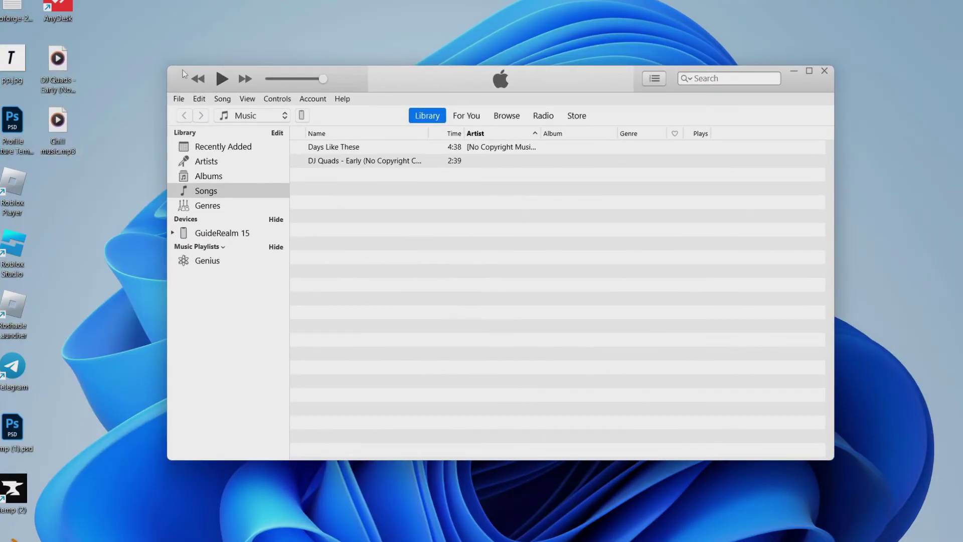
click(178, 99)
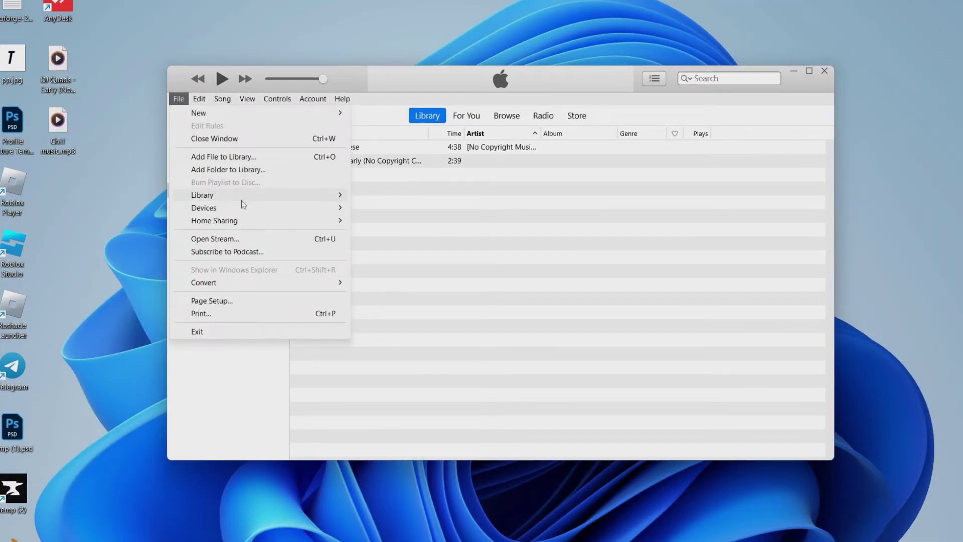
mouse_move(203, 196)
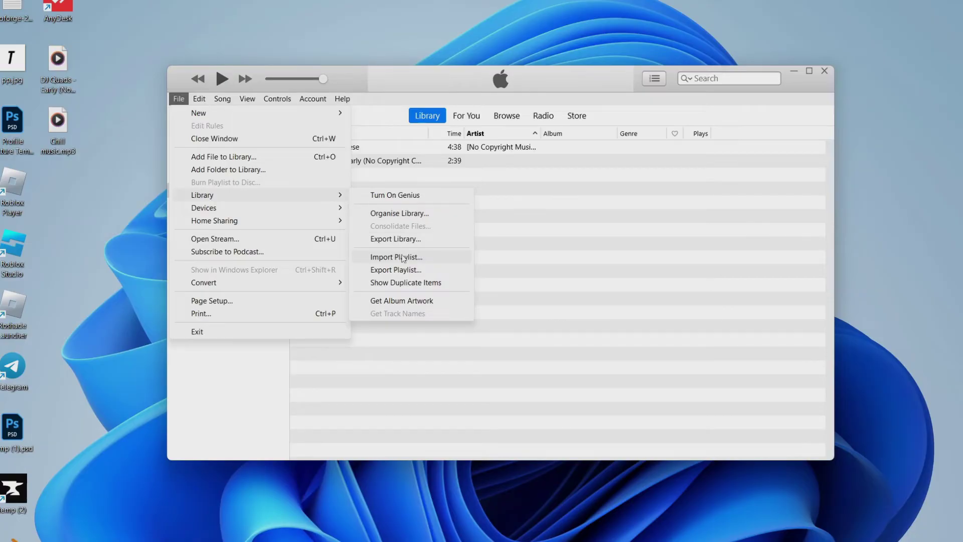
click(526, 217)
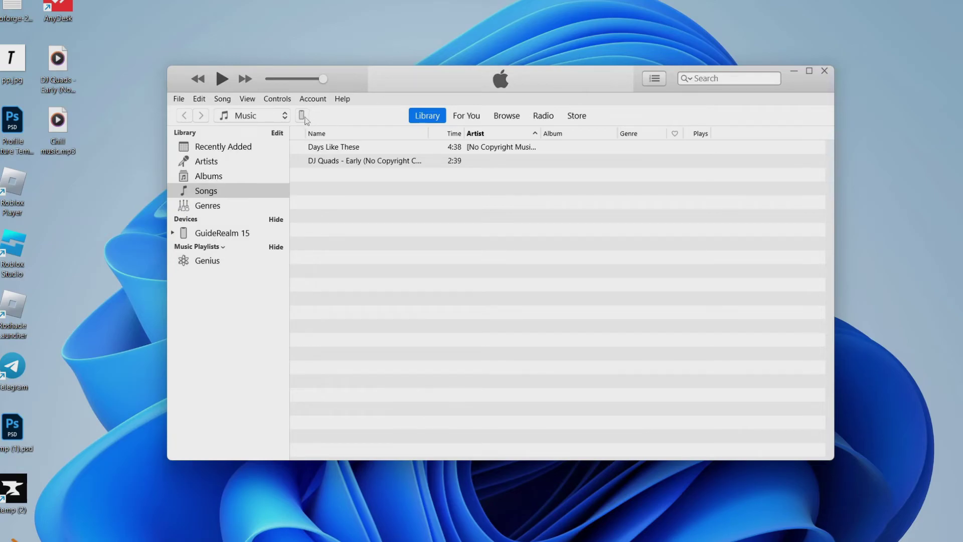
Step: Turn on iPhone Sync Music for the entire 2-song library, accepting Remove and Sync
click(304, 117)
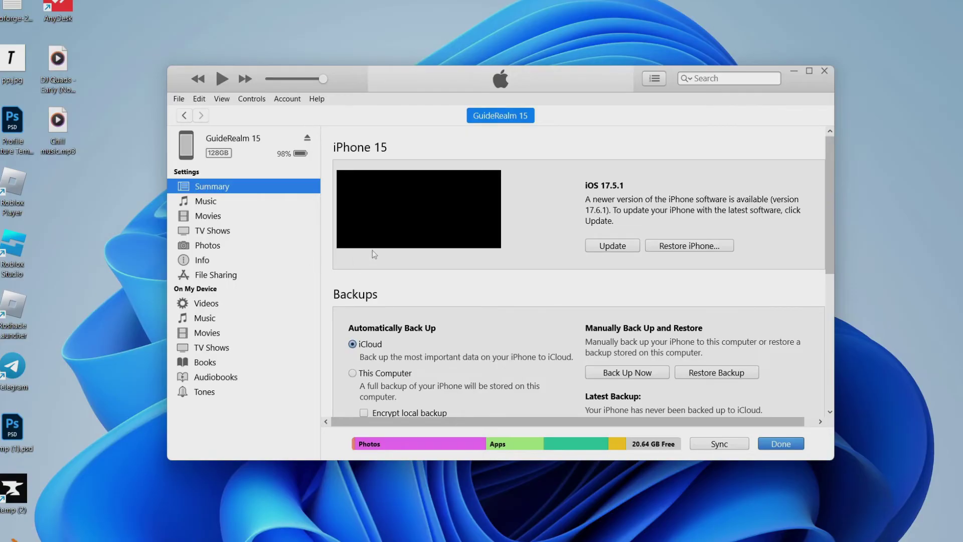
click(209, 204)
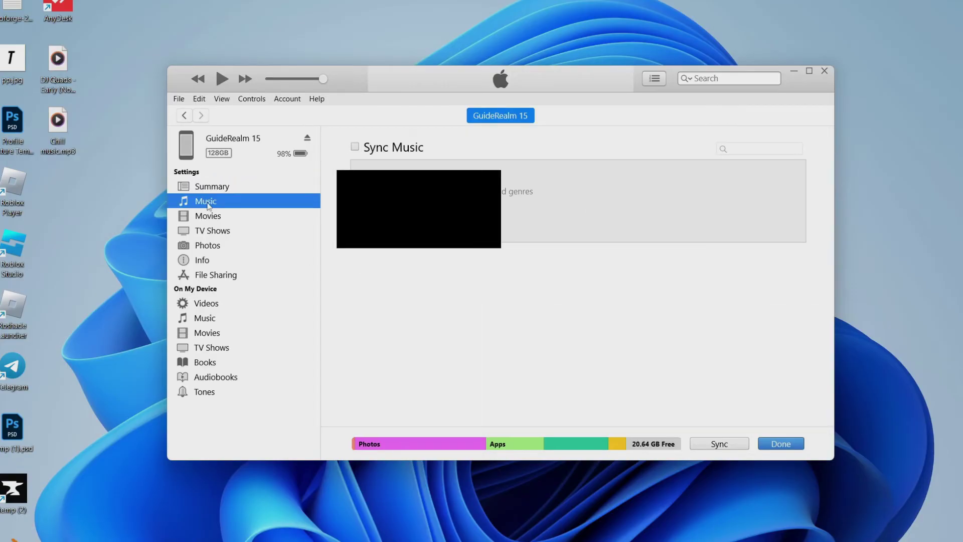
click(356, 148)
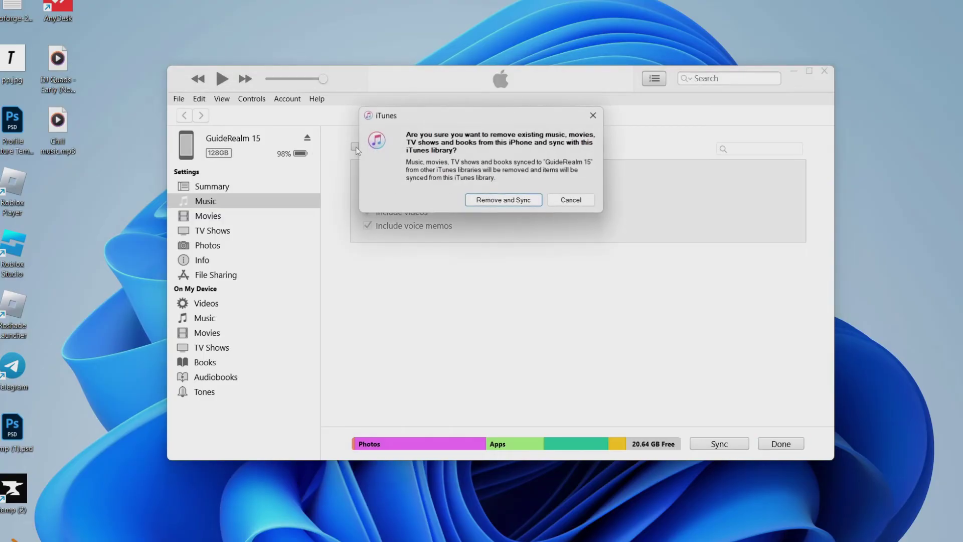
click(504, 200)
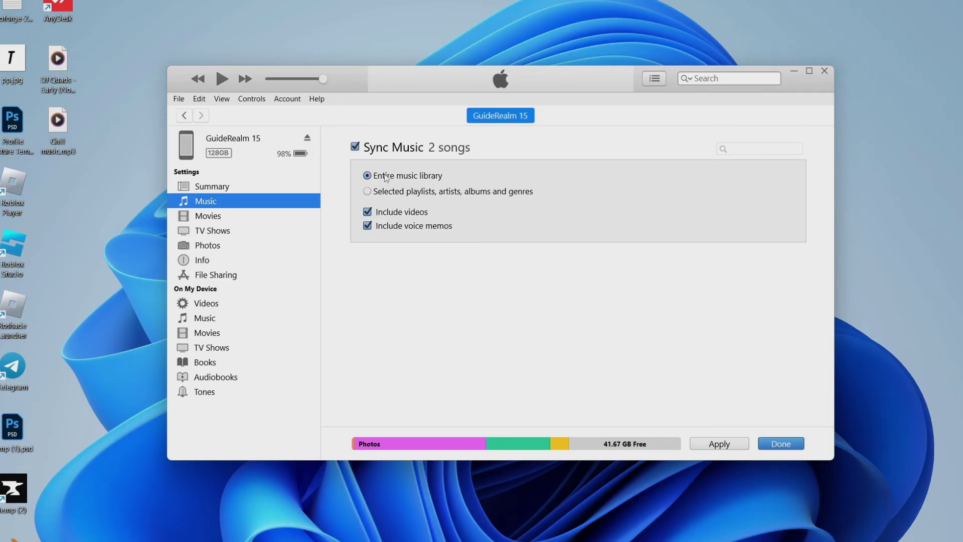
Step: Apply the iPhone music sync settings and confirm Sync and Replace
click(738, 444)
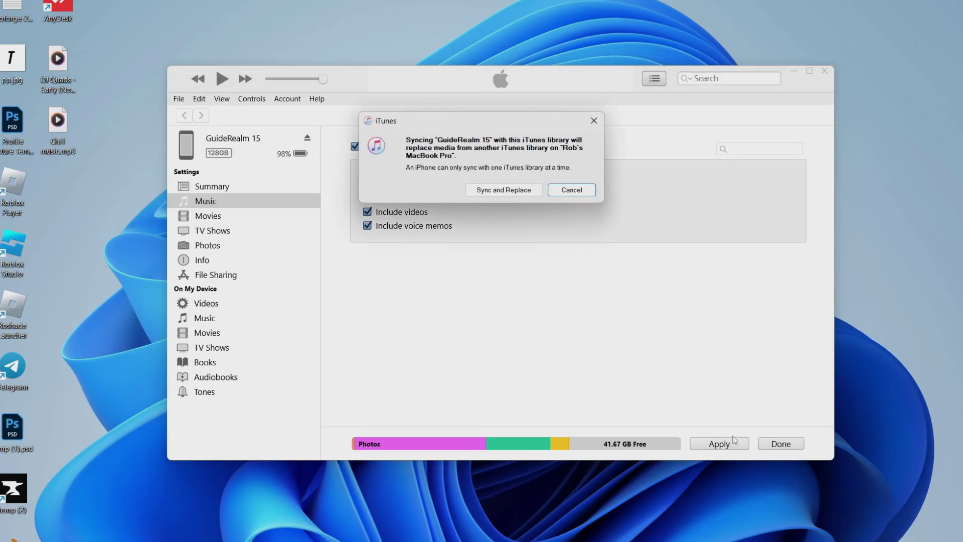
click(473, 191)
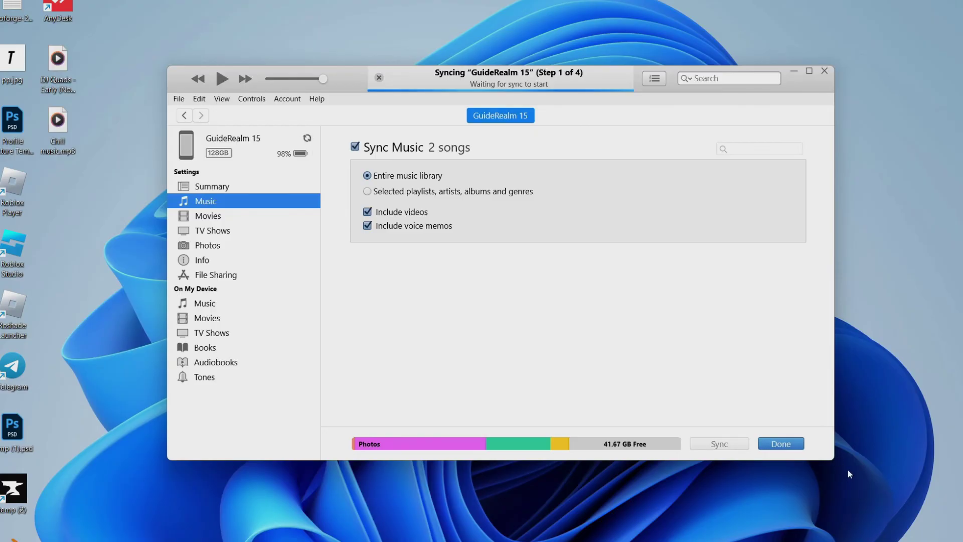